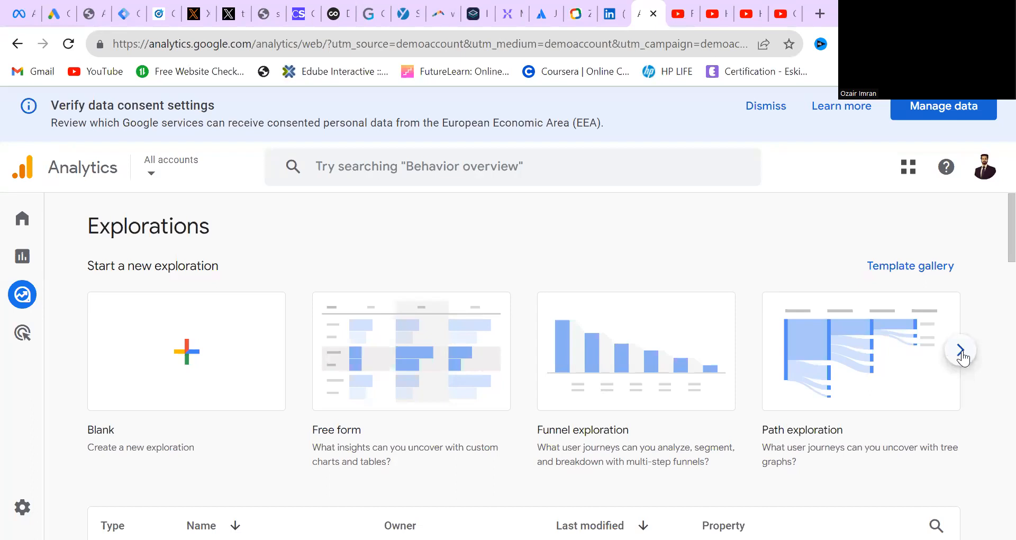
Step: Browse the exploration templates and start a new Path exploration
left_click(961, 351)
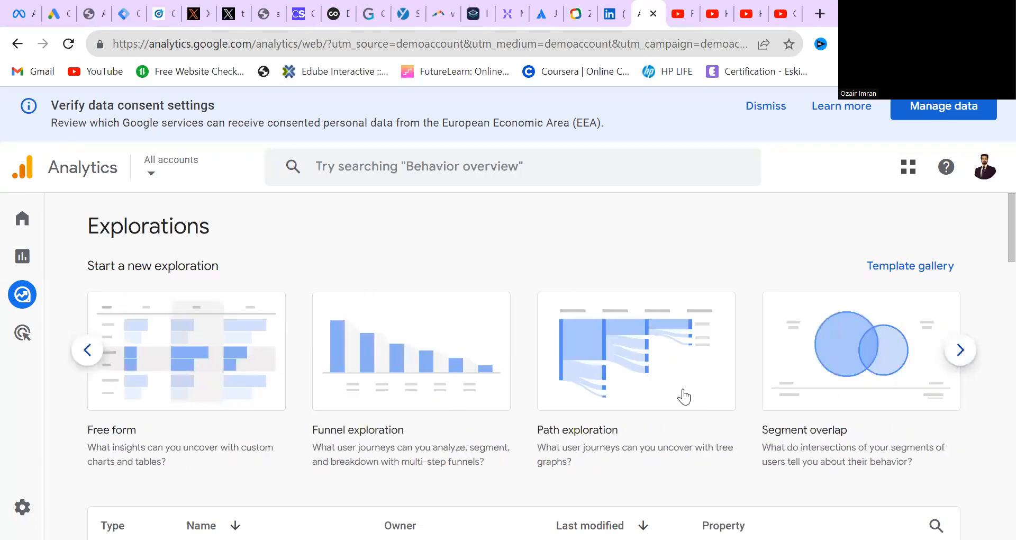
left_click(969, 352)
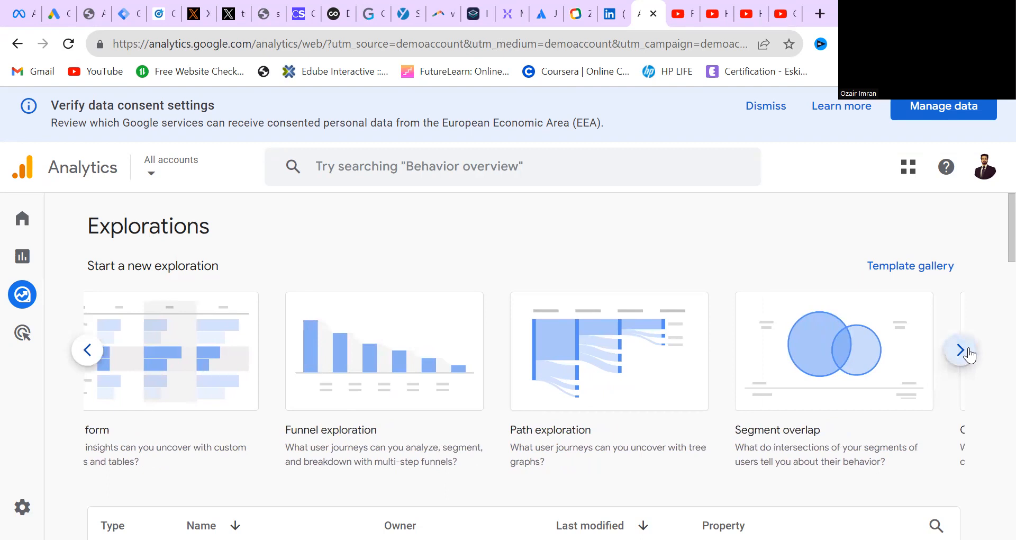
left_click(969, 353)
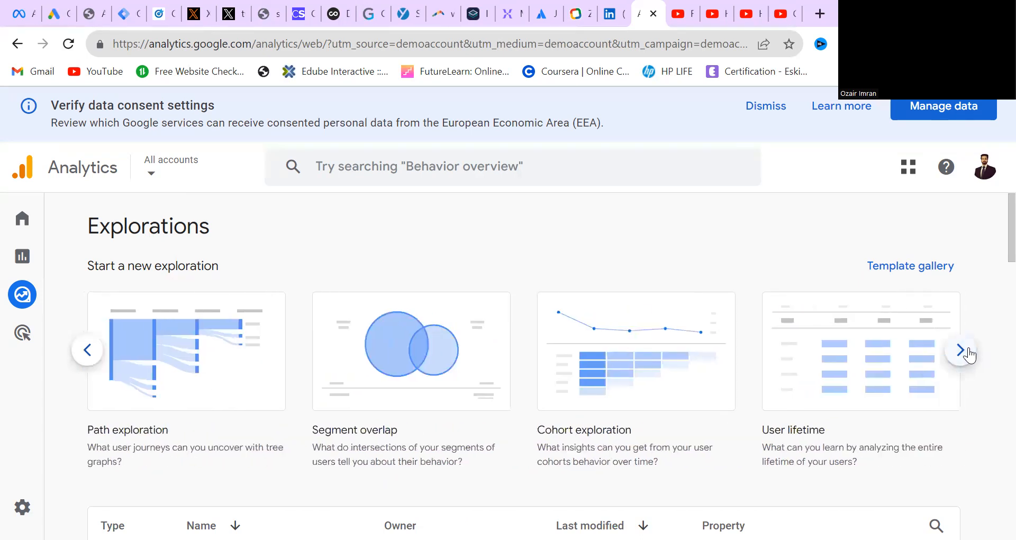
left_click(88, 351)
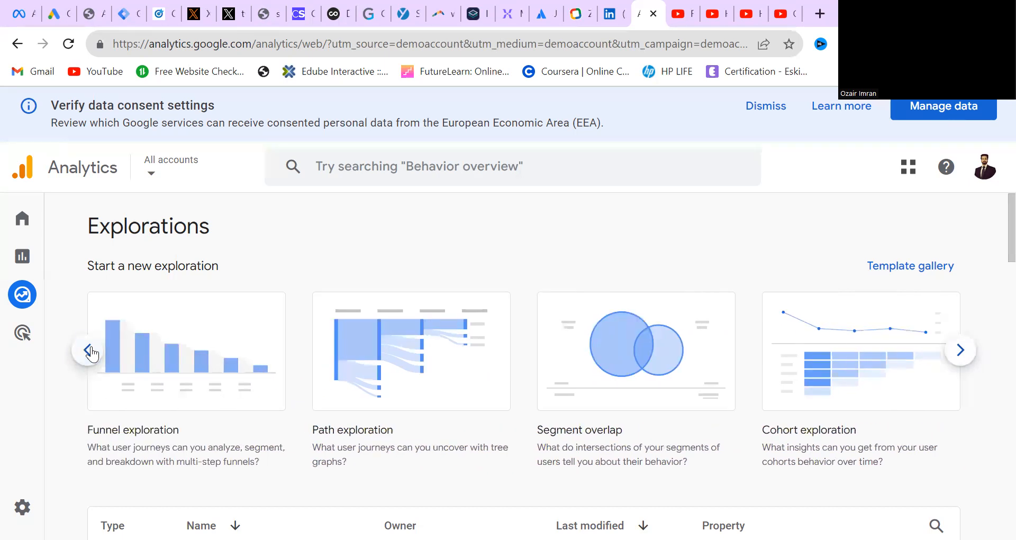
left_click(89, 350)
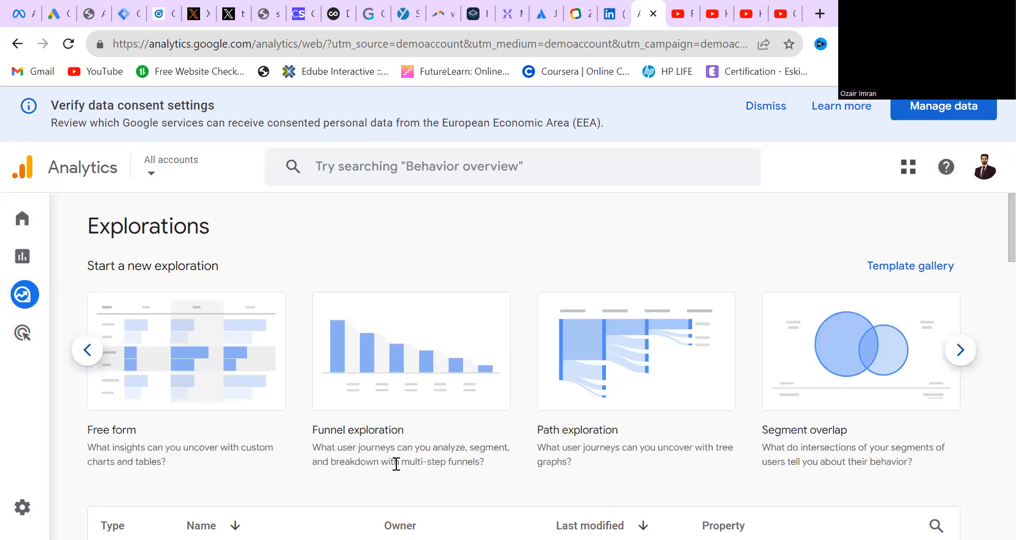
left_click(645, 344)
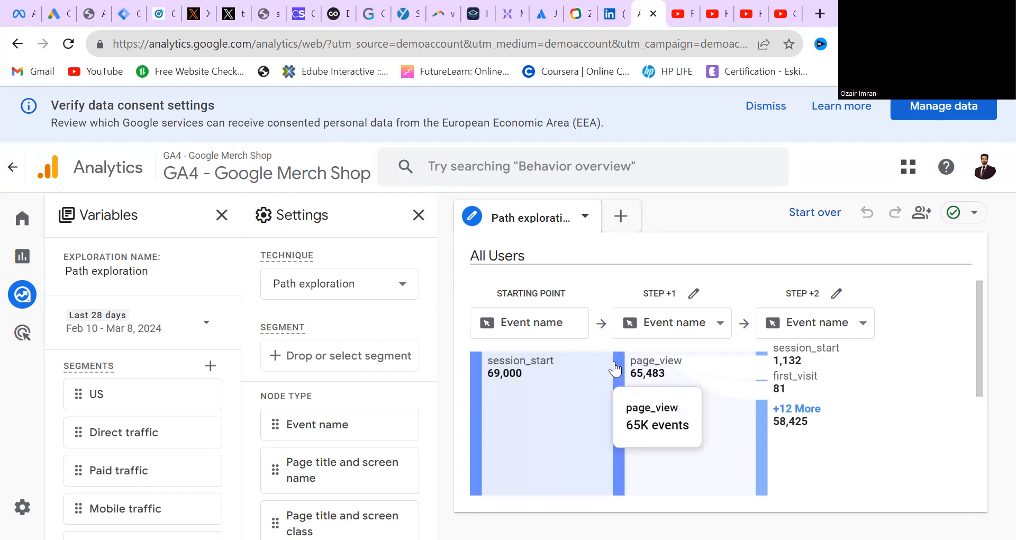
Step: Change the path's starting point event to page_view
mouse_move(500, 385)
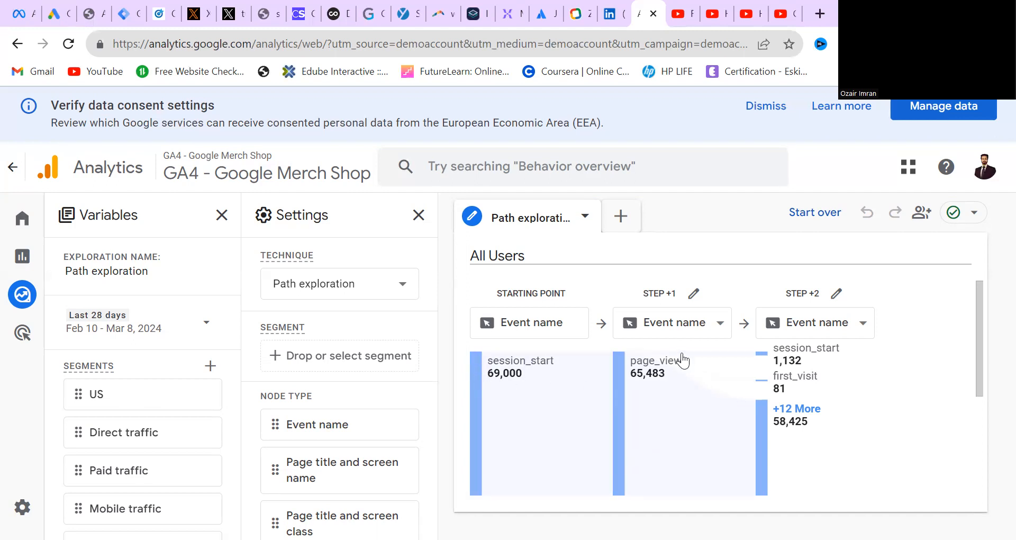
left_click(477, 378)
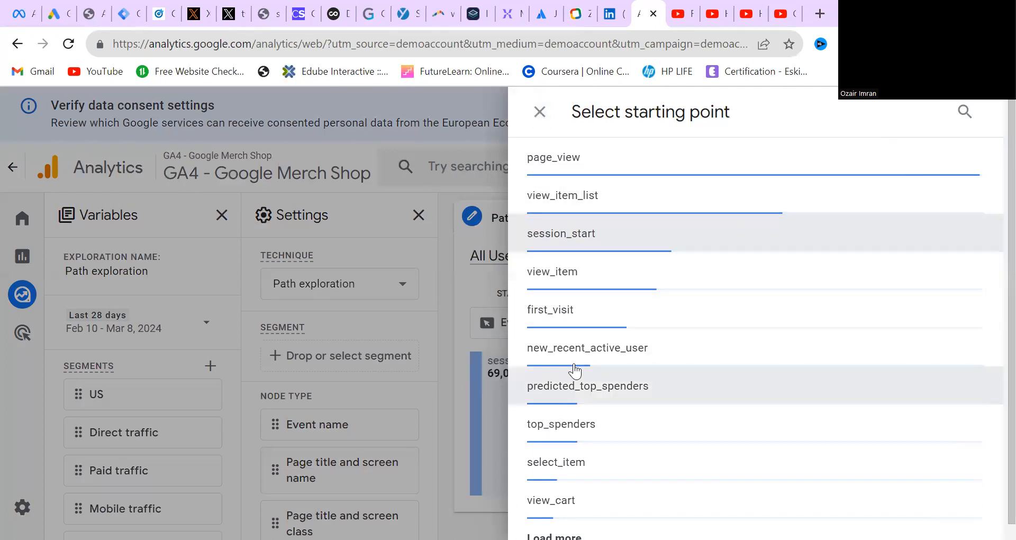
scroll(995, 233, "down", 1)
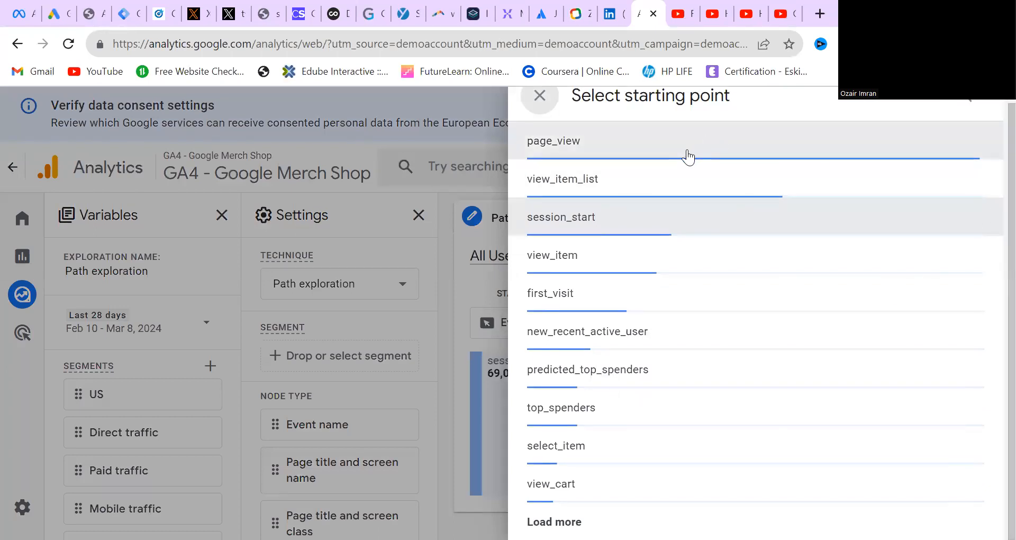
left_click(689, 156)
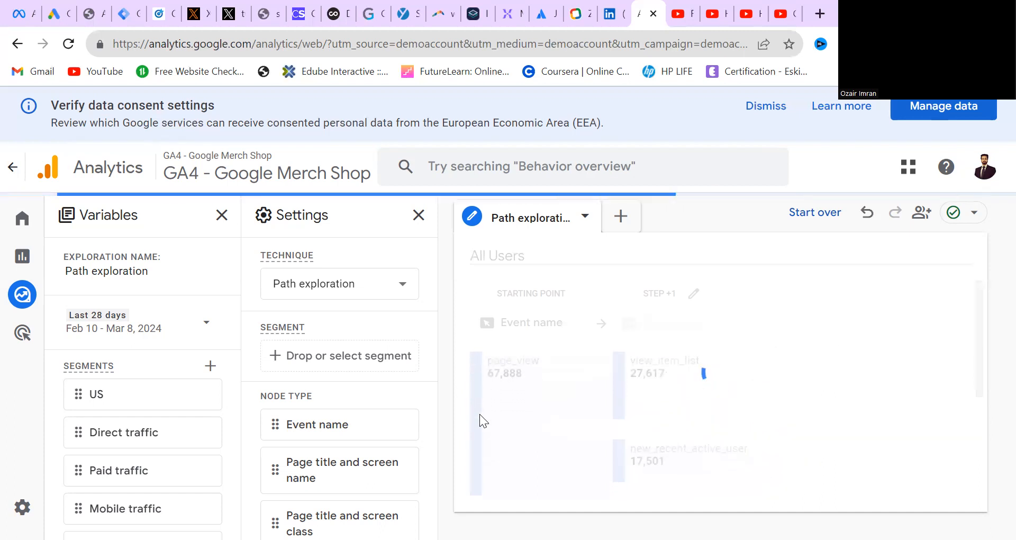
Step: Expand the new_recent_active_user node in Step +1 to add its following events
mouse_move(616, 363)
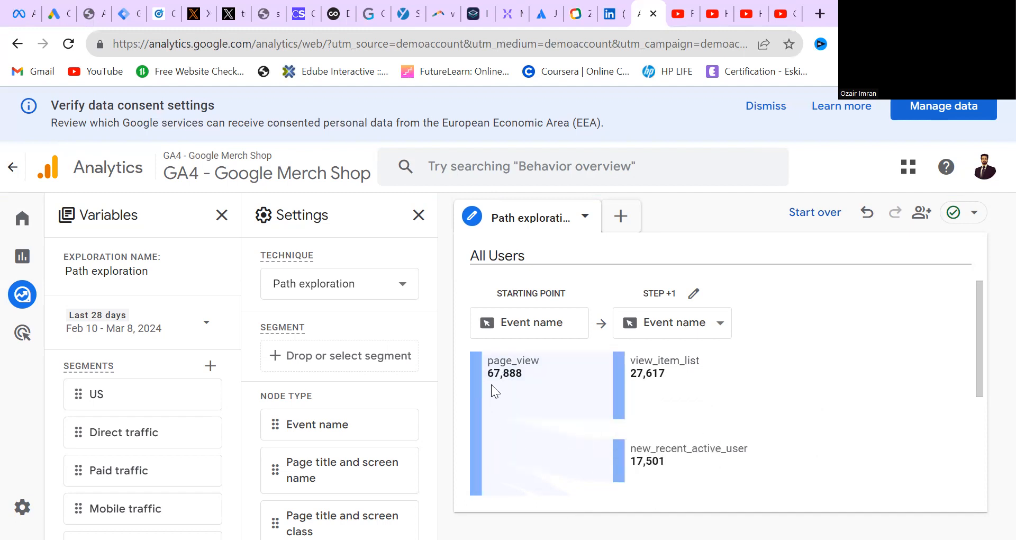
mouse_move(630, 381)
left_click(618, 466)
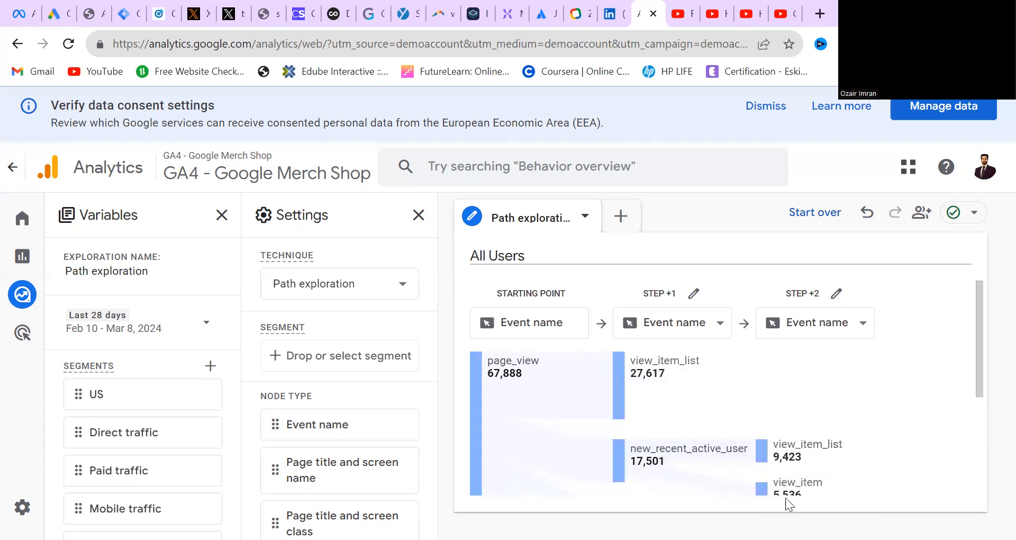
Step: Expand the view_item node in Step +1, followed by its page_view node in Step +2
left_click_drag(974, 366, 979, 399)
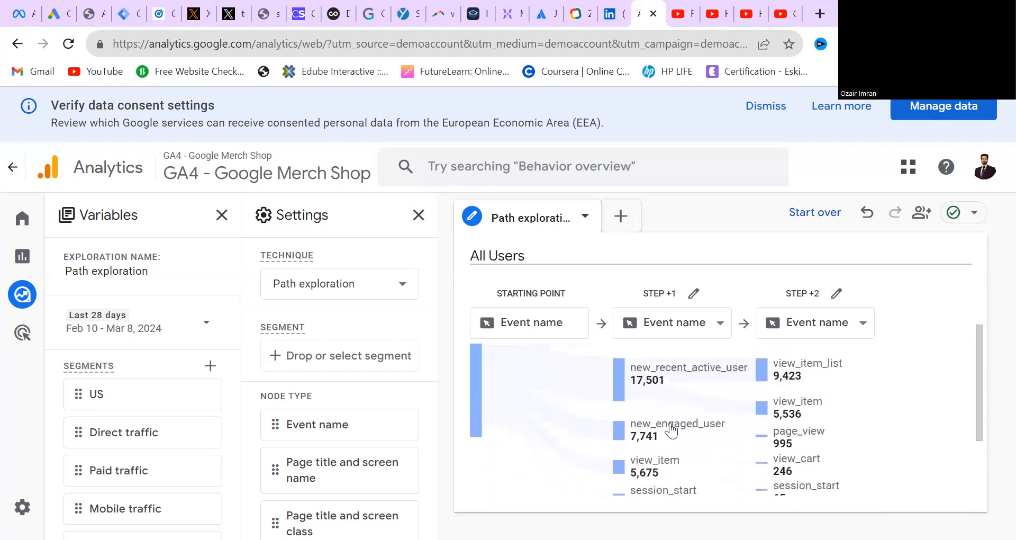
mouse_move(643, 438)
left_click_drag(979, 362, 975, 410)
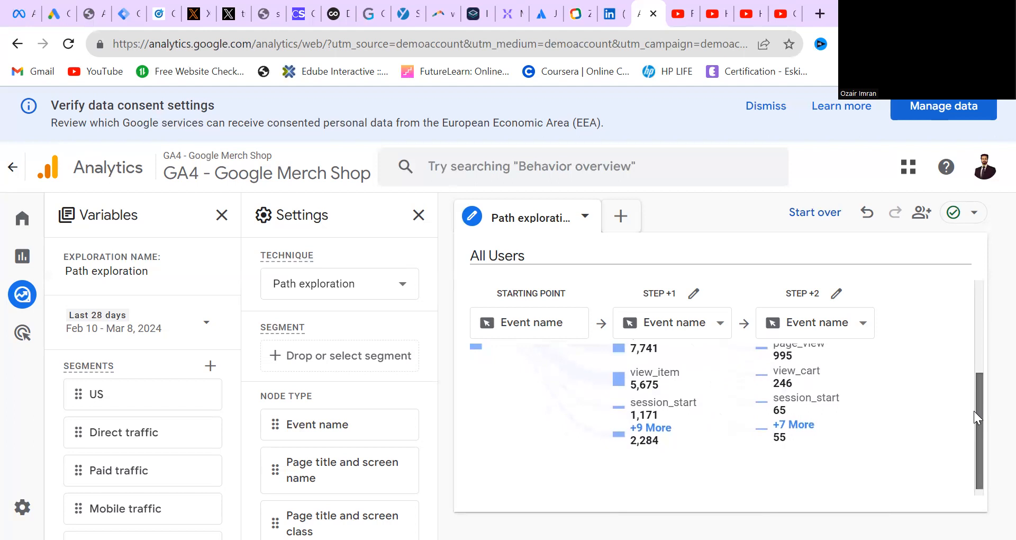
left_click(619, 381)
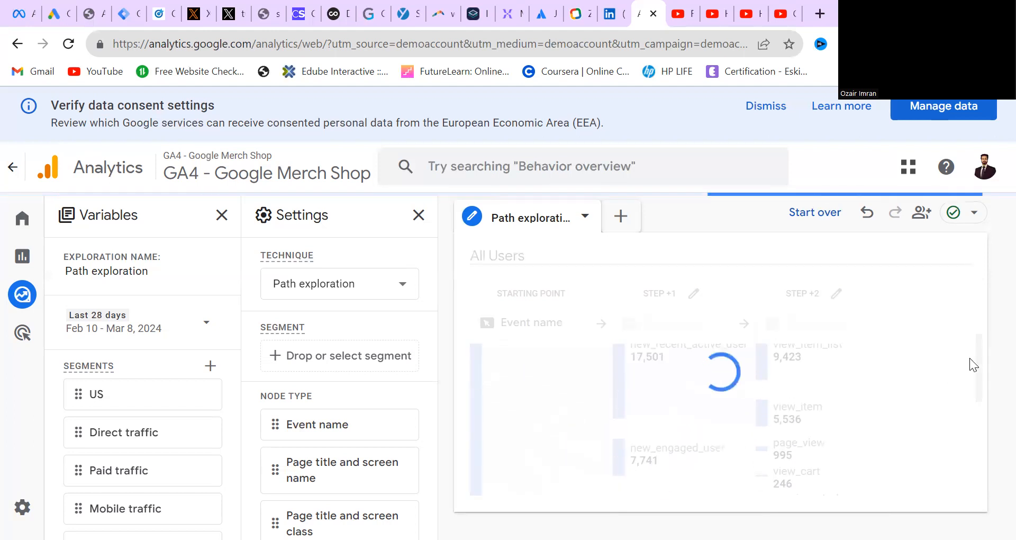
left_click_drag(977, 356, 989, 400)
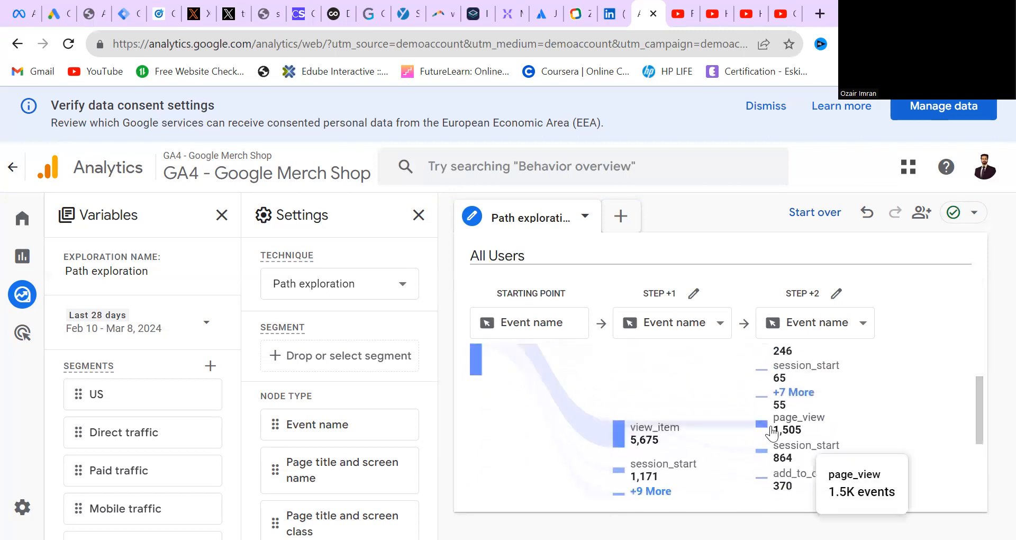
left_click(766, 426)
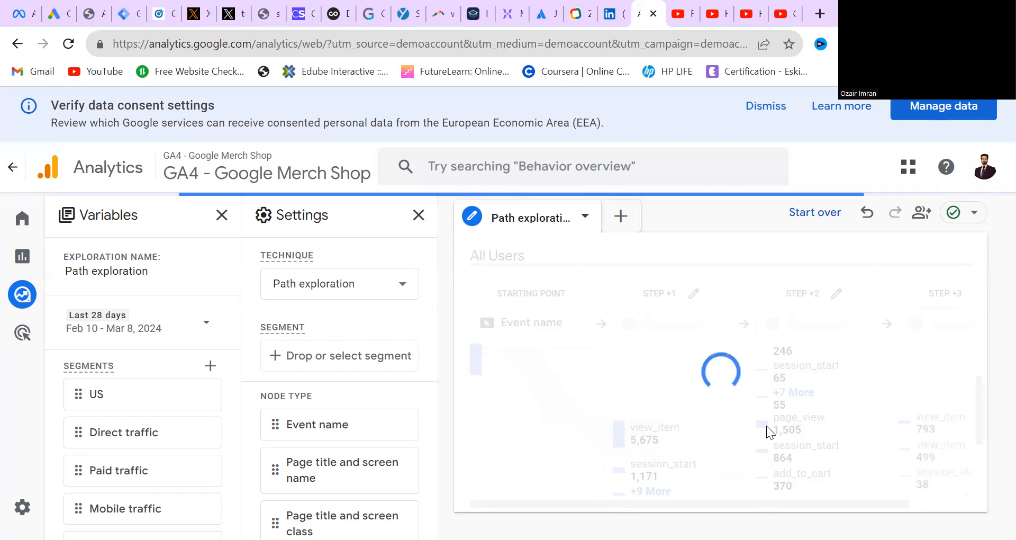
mouse_move(981, 390)
left_mouse_down()
mouse_move(981, 414)
mouse_move(981, 400)
left_mouse_up()
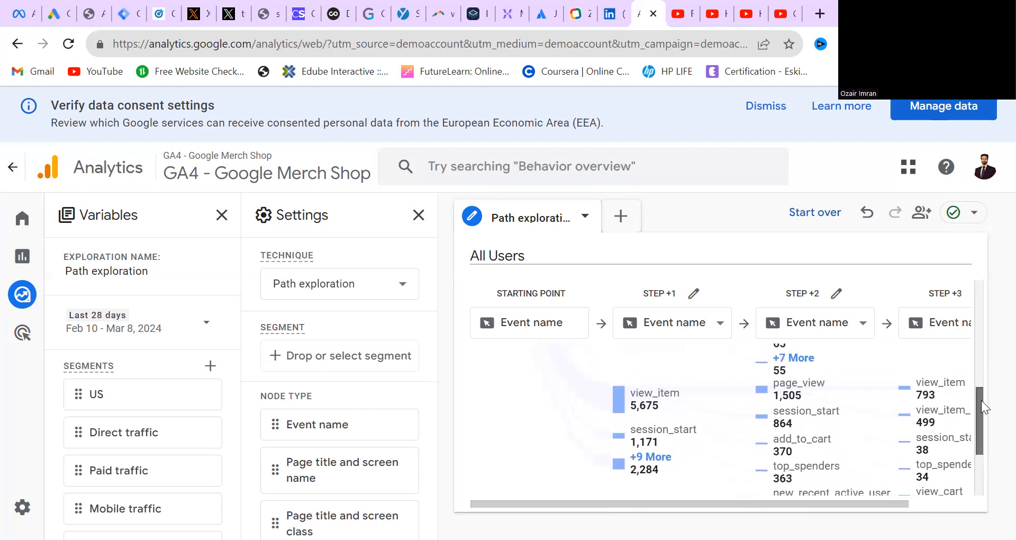
mouse_move(784, 401)
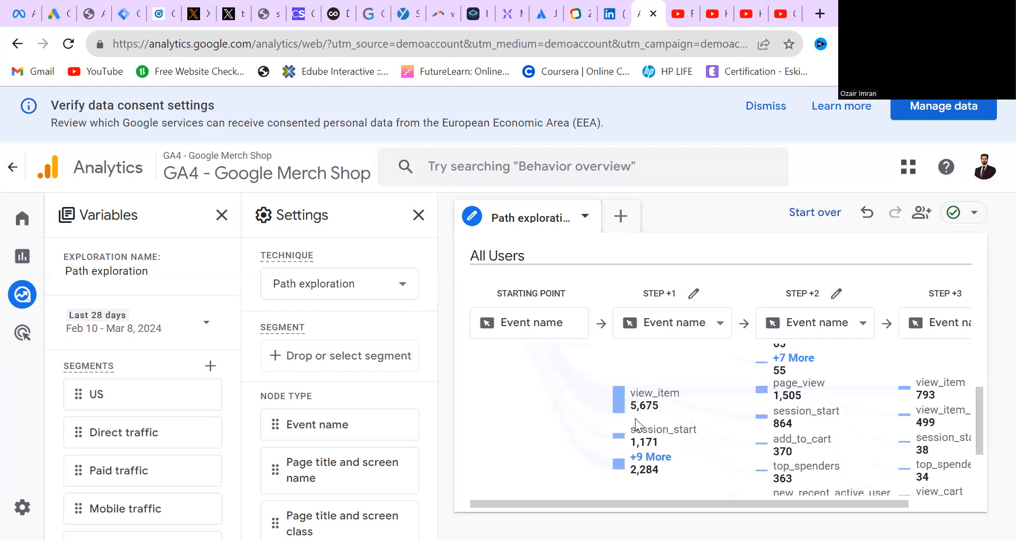
Step: Expand the view_item_list node in Step +1 and its page_view node in Step +2
left_click_drag(981, 426, 991, 312)
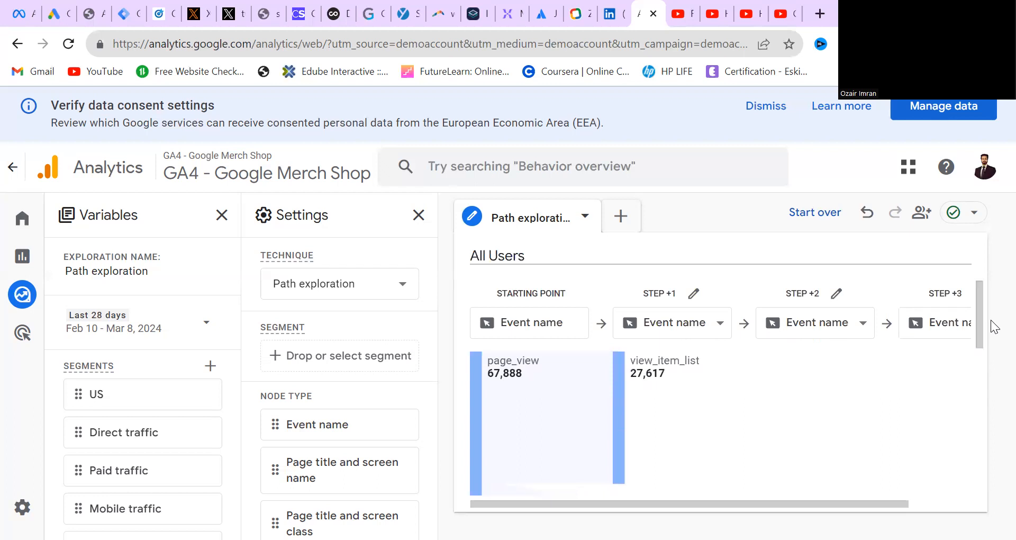
left_click(625, 378)
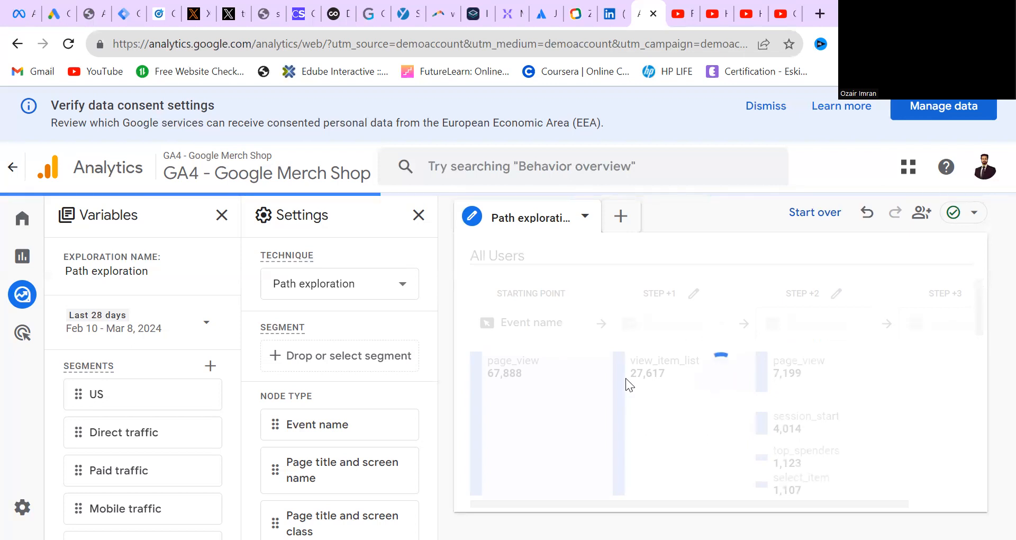
mouse_move(795, 378)
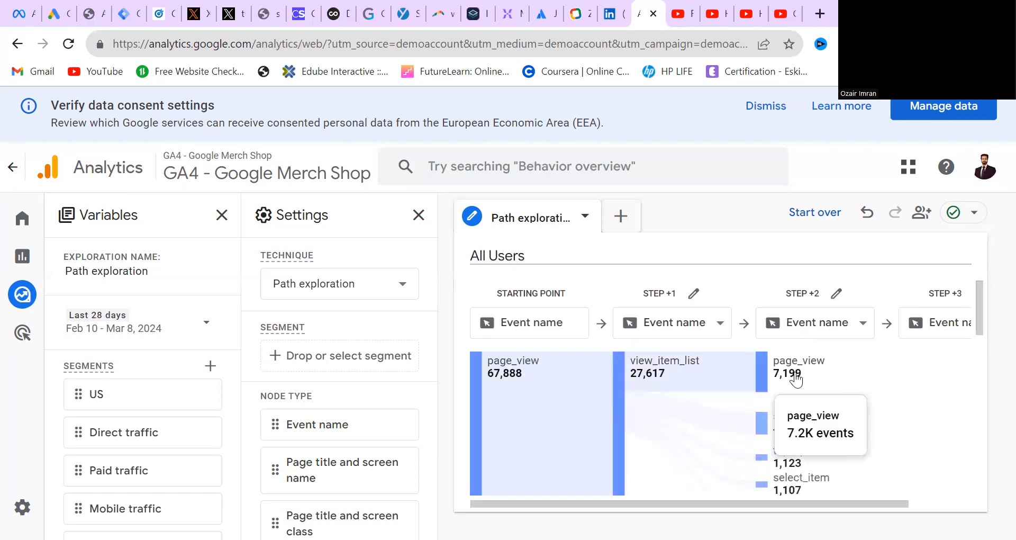
mouse_move(506, 384)
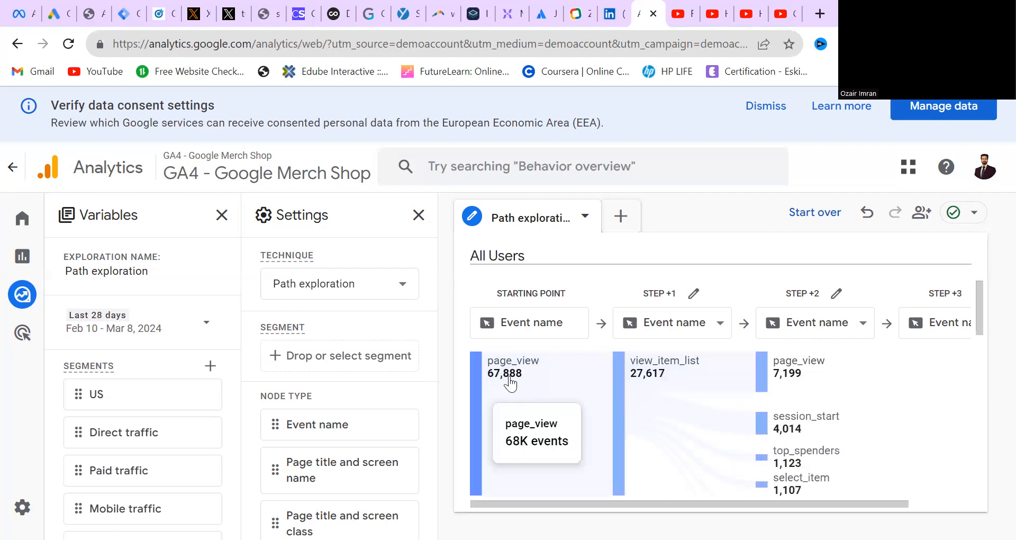
mouse_move(647, 376)
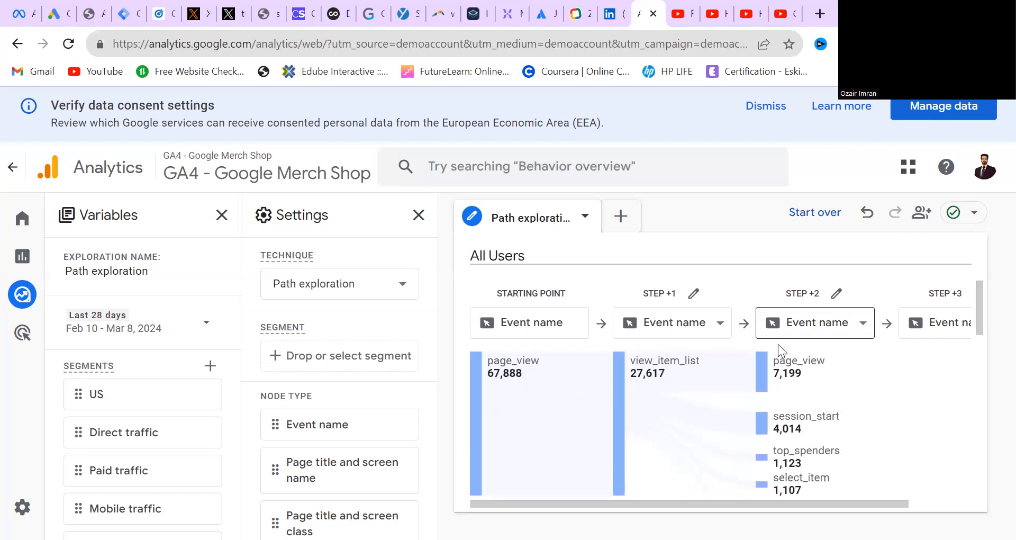
left_click(761, 385)
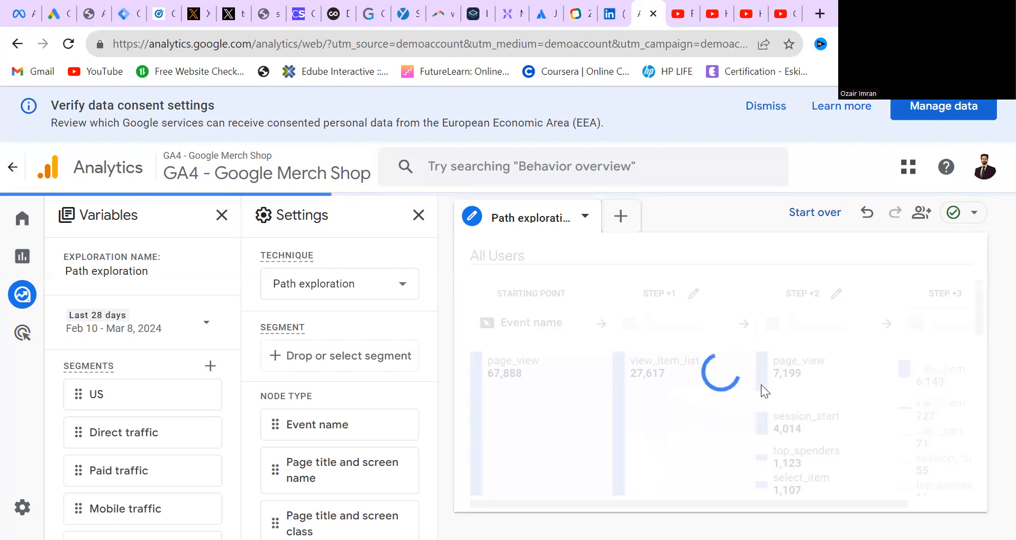
mouse_move(904, 385)
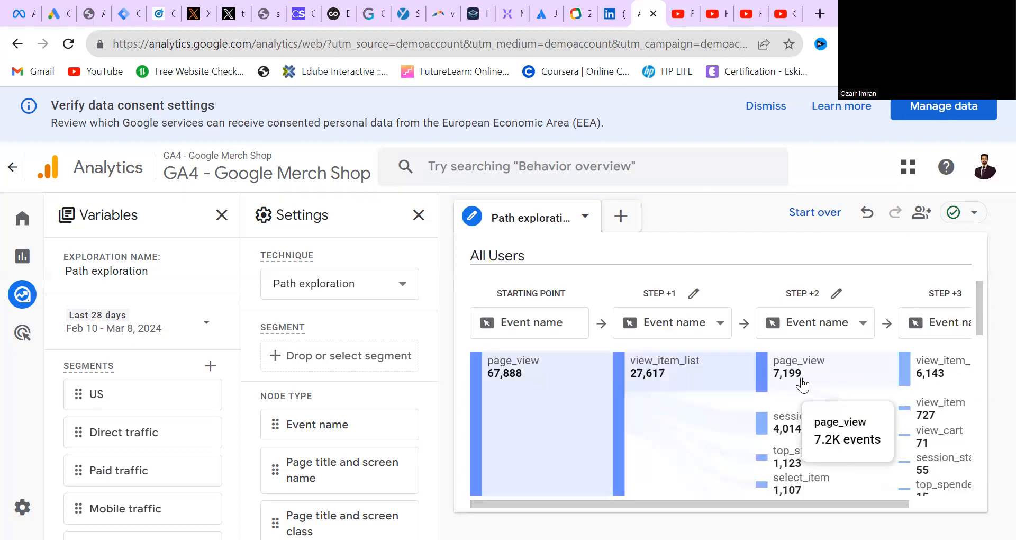
Step: Extend the same branch through view_item_list in Step +3, page_view in Step +4 and view_item_list in Step +5
left_click(902, 379)
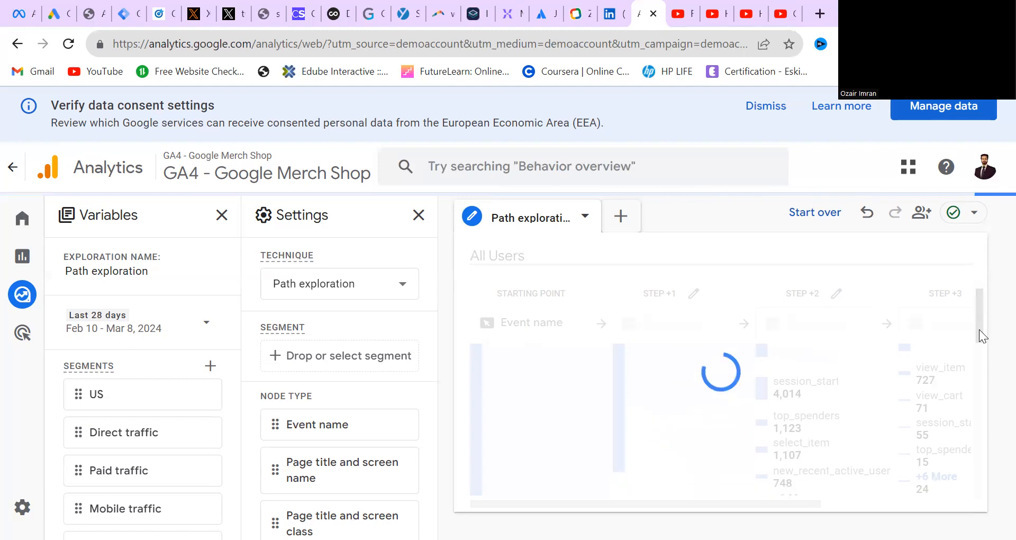
left_click_drag(795, 499, 991, 493)
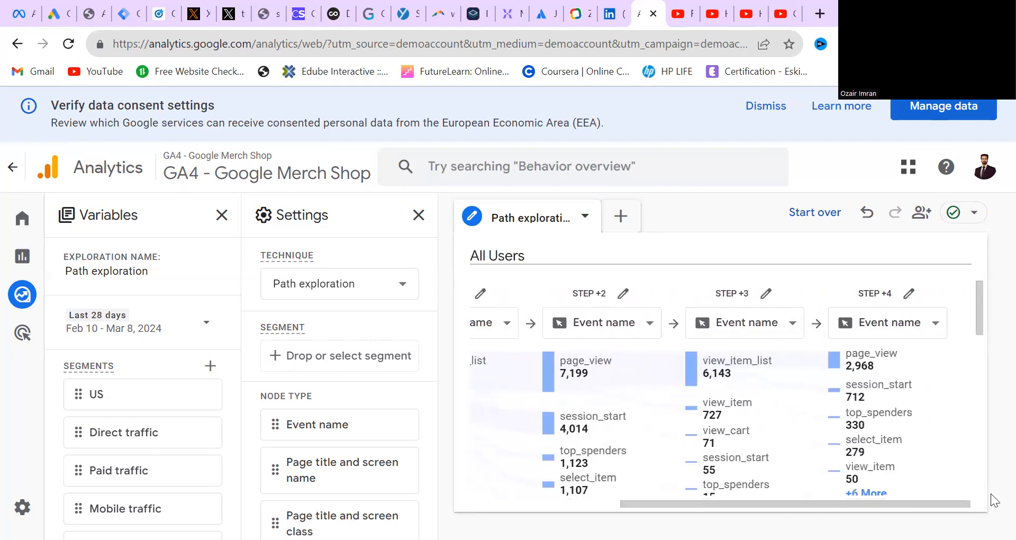
left_click(838, 361)
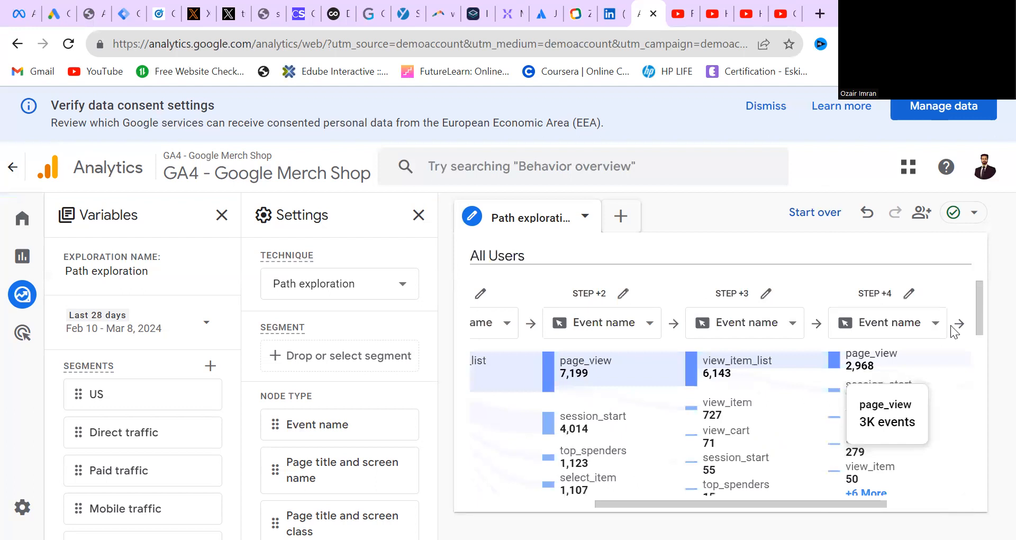
left_click_drag(868, 506, 953, 506)
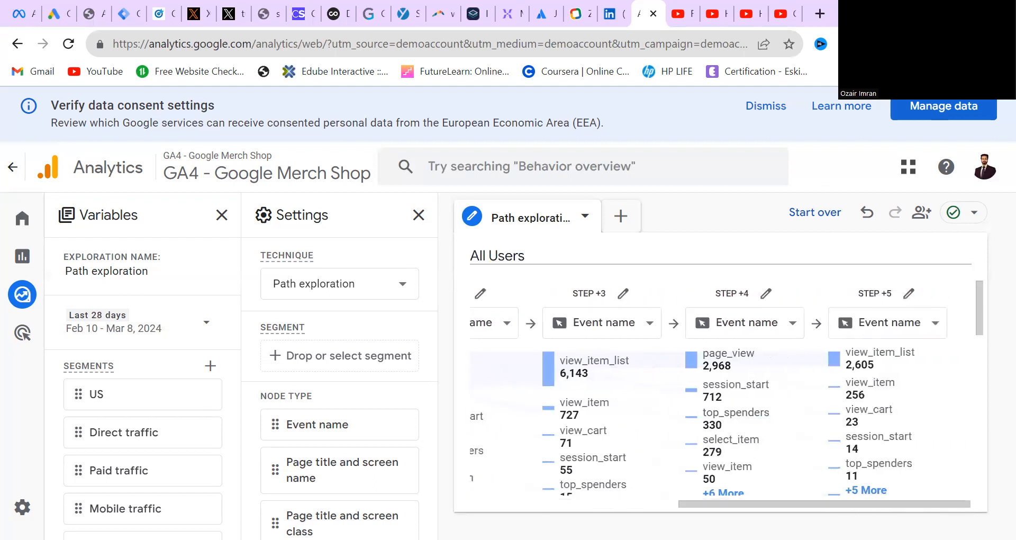
left_click(835, 371)
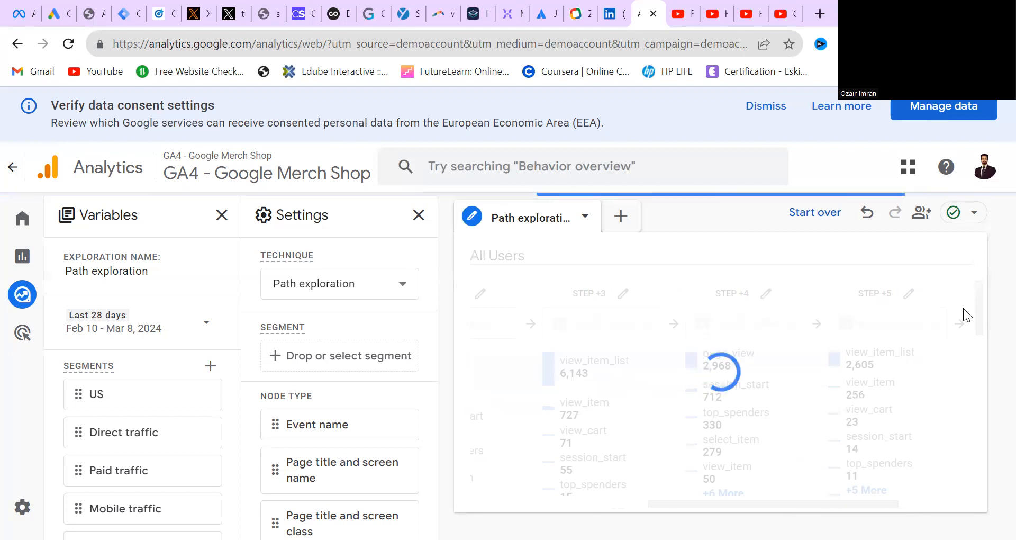
Step: Expand the view_item_list node in Step +2 under new_recent_active_user and view the furthest path steps
left_click_drag(979, 296, 985, 330)
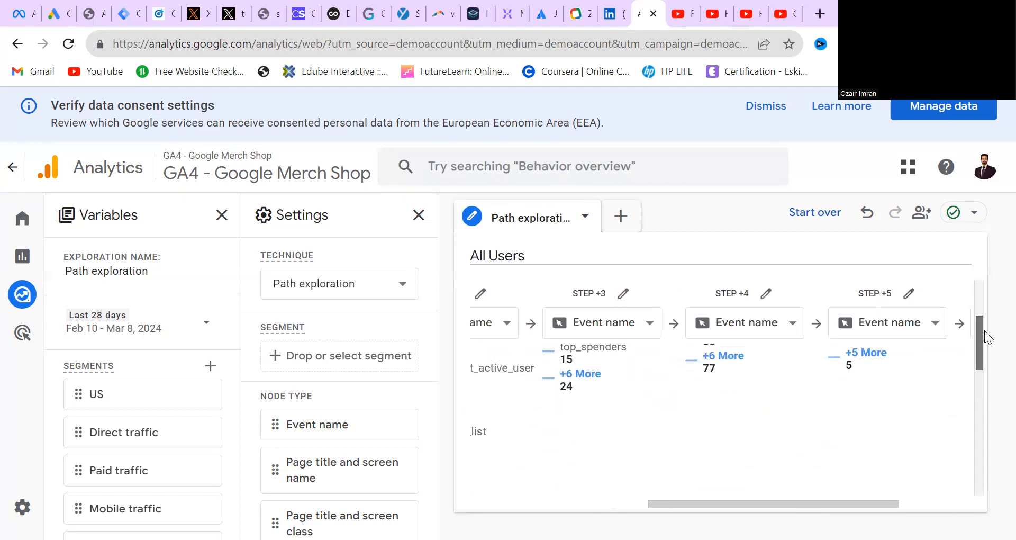
left_click_drag(790, 501, 589, 501)
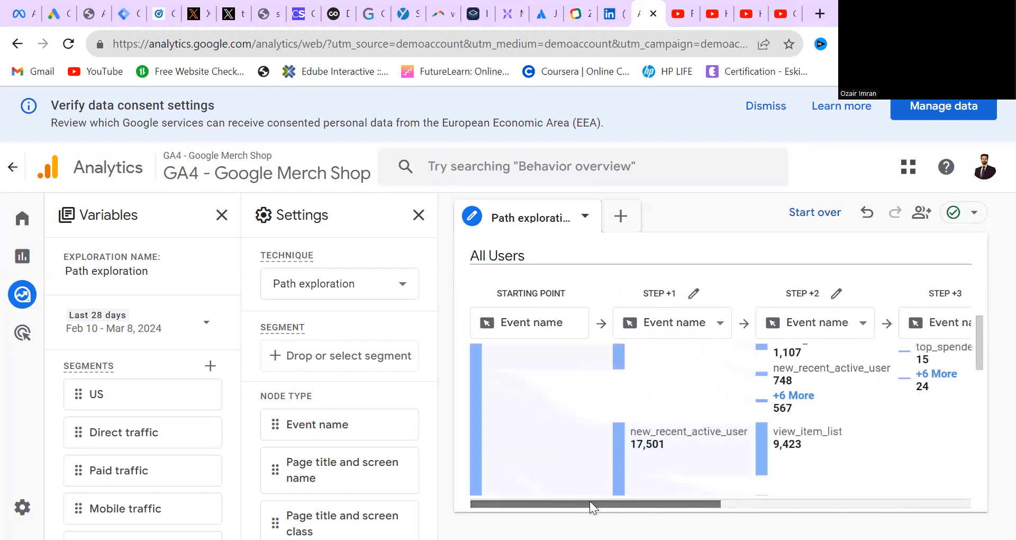
left_click(764, 451)
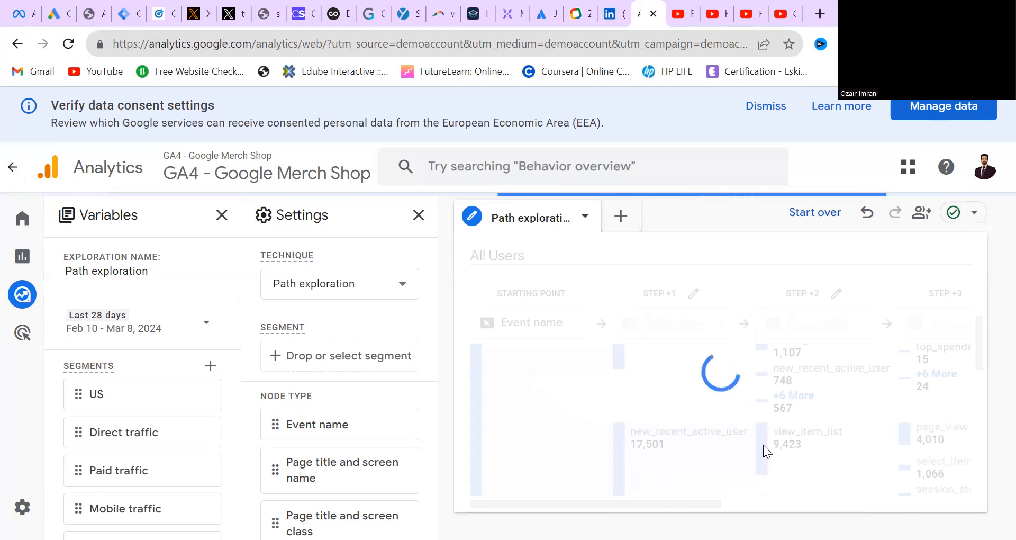
left_click_drag(661, 505, 954, 499)
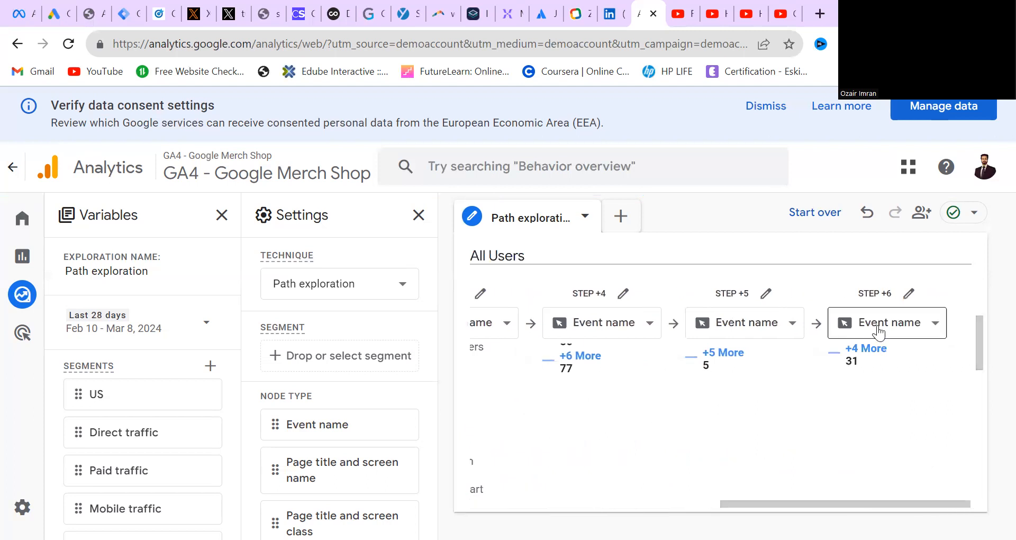
Step: Reveal the remaining events grouped under More in Step +6 of the path
left_click(873, 350)
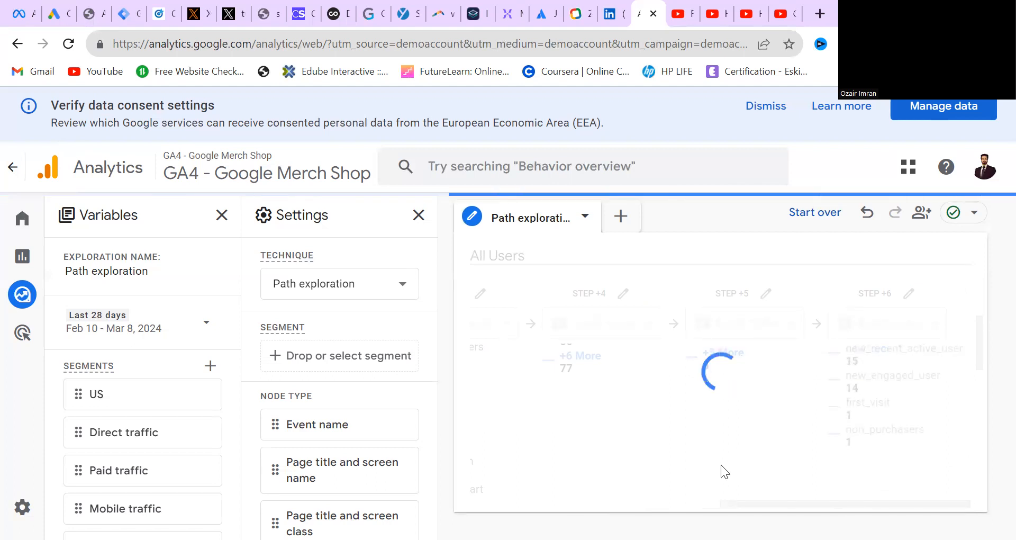
left_click_drag(749, 496, 618, 488)
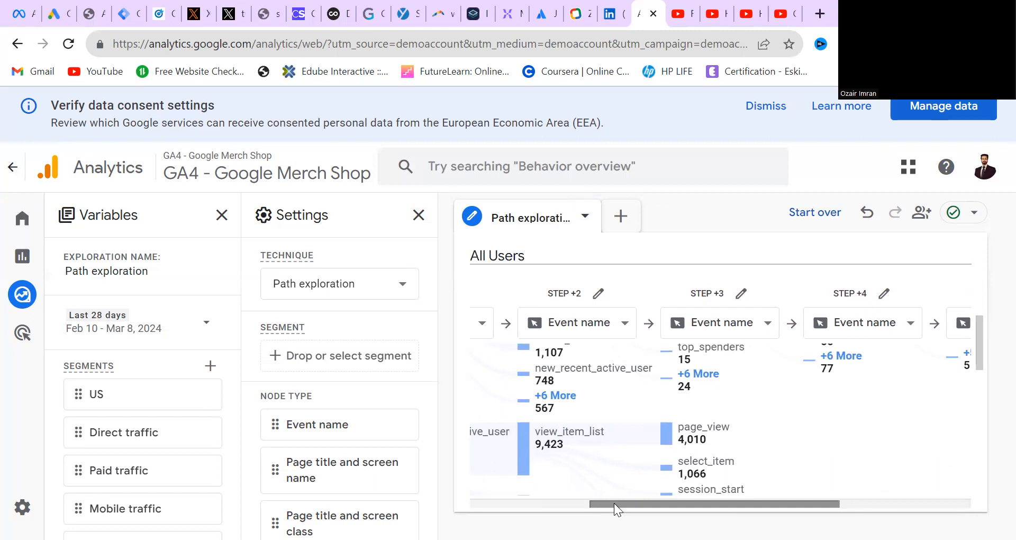
left_click_drag(654, 502, 506, 490)
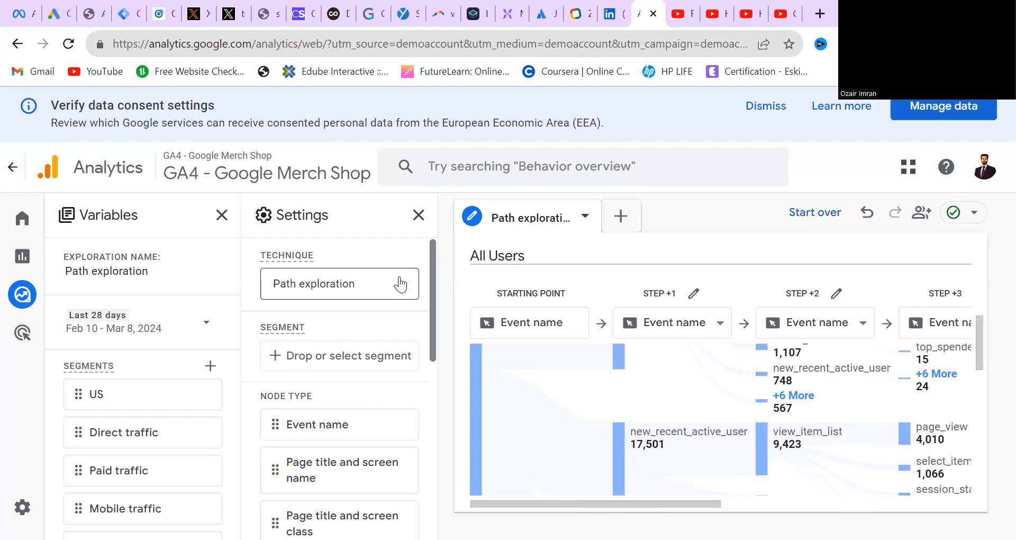
left_click_drag(429, 261, 416, 181)
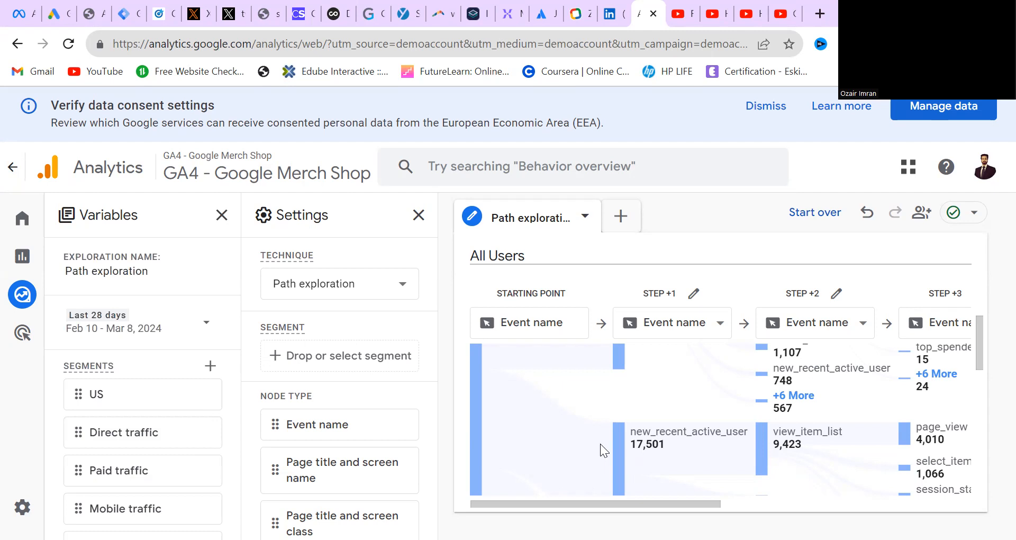
Step: Expand the page_view node in Step +2 under new_recent_active_user
mouse_move(766, 457)
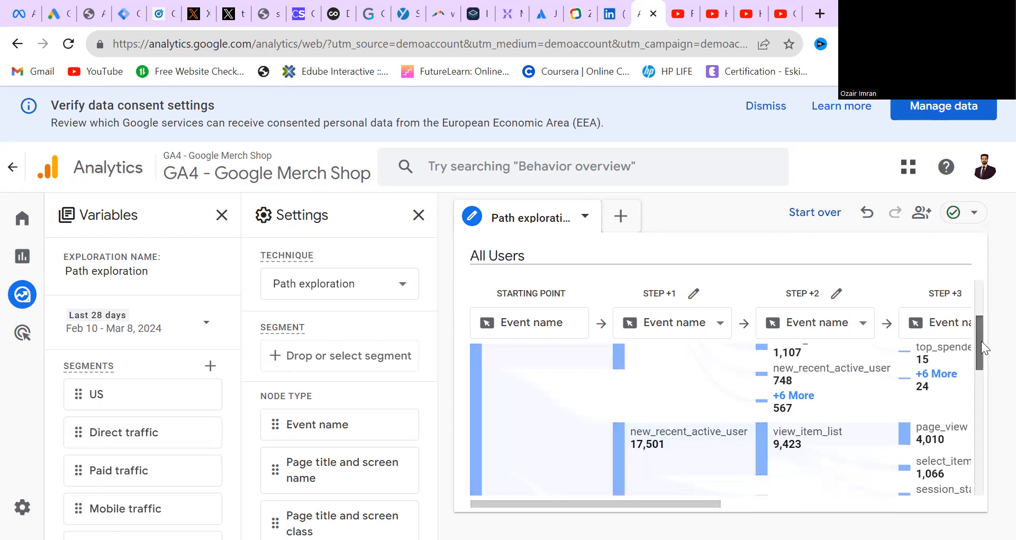
left_click_drag(981, 349, 976, 384)
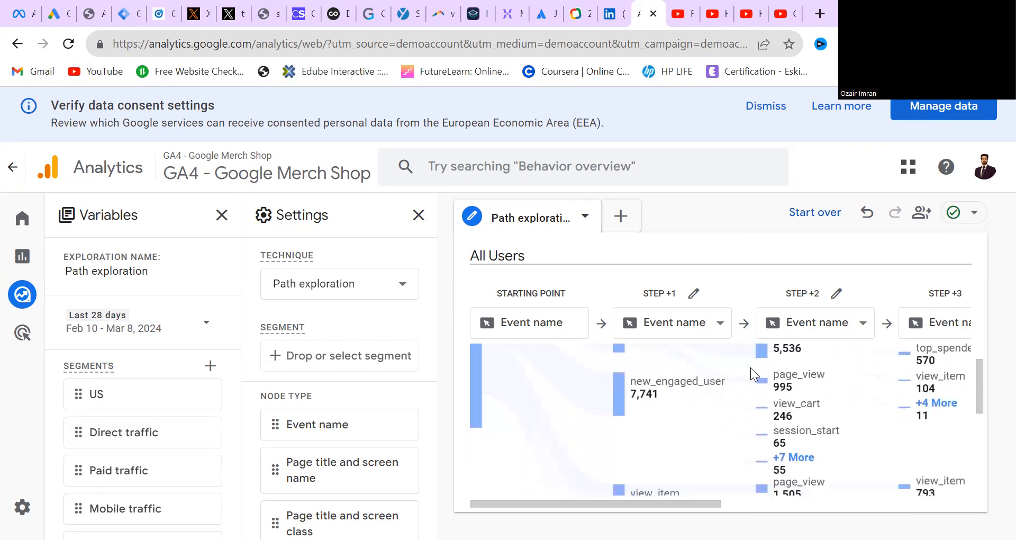
left_click(761, 379)
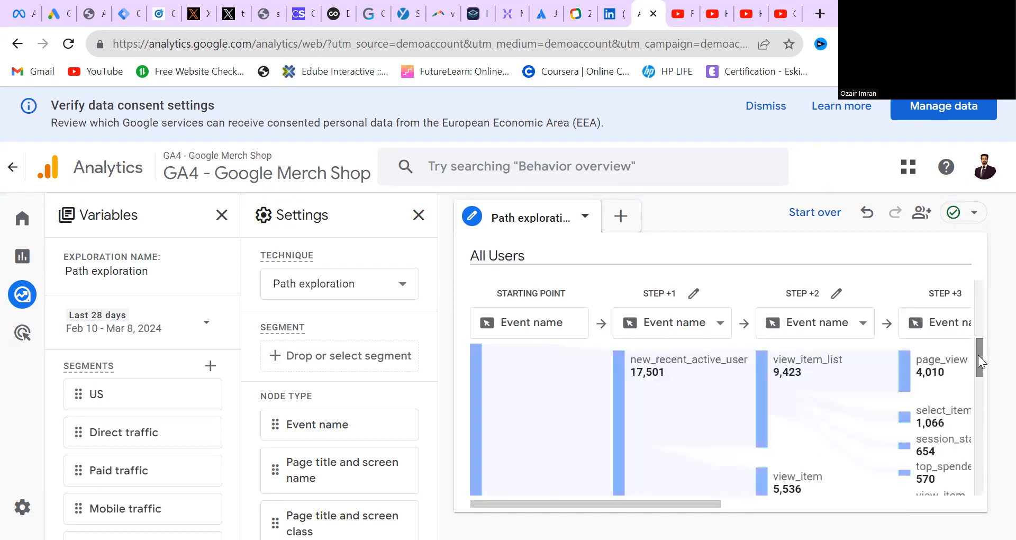
Step: Reveal all remaining events in the last Step +2 group and expand its view_cart node into Step +3
left_click_drag(978, 355, 970, 442)
scroll(969, 439, "right", 5)
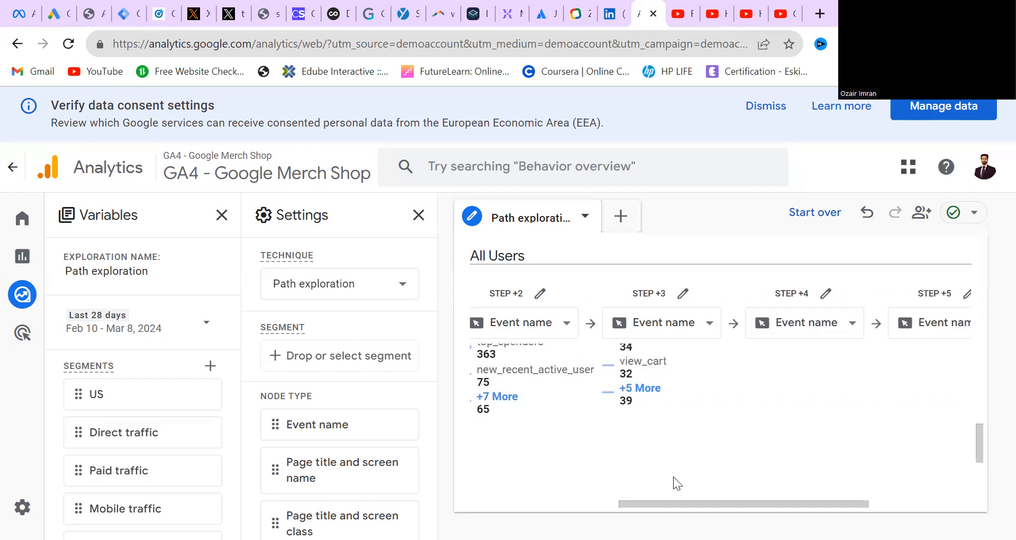
left_click_drag(658, 503, 563, 506)
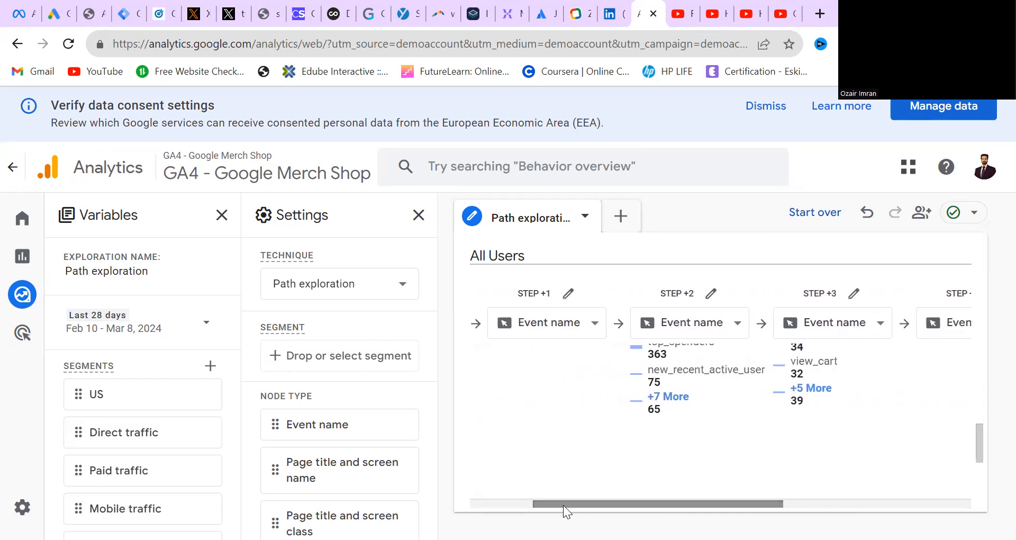
left_click(645, 401)
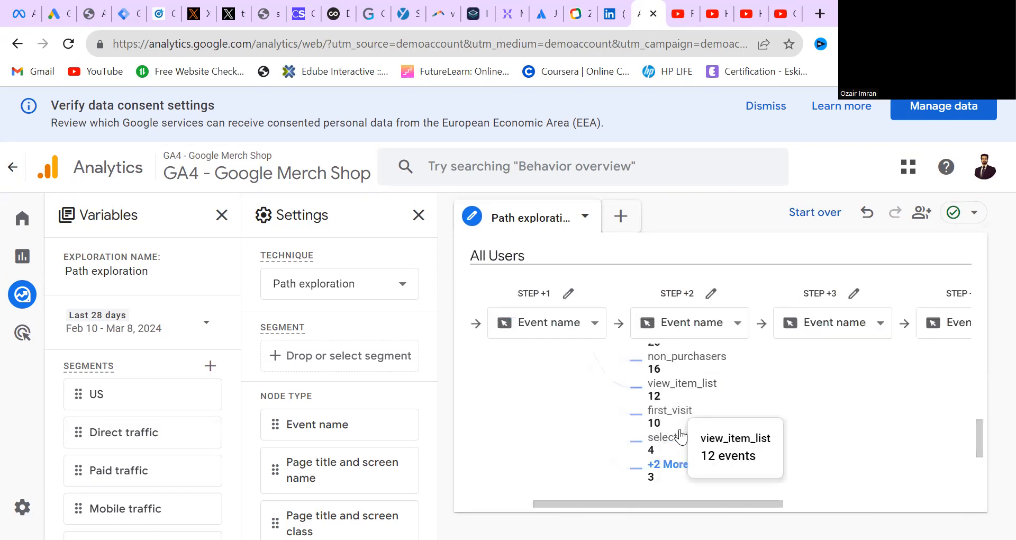
left_click(666, 462)
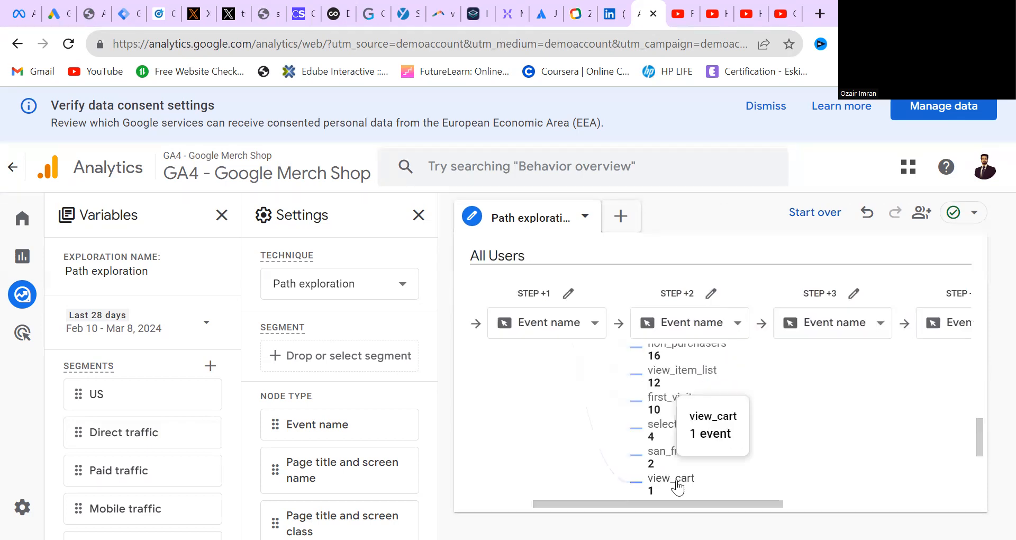
left_click(677, 482)
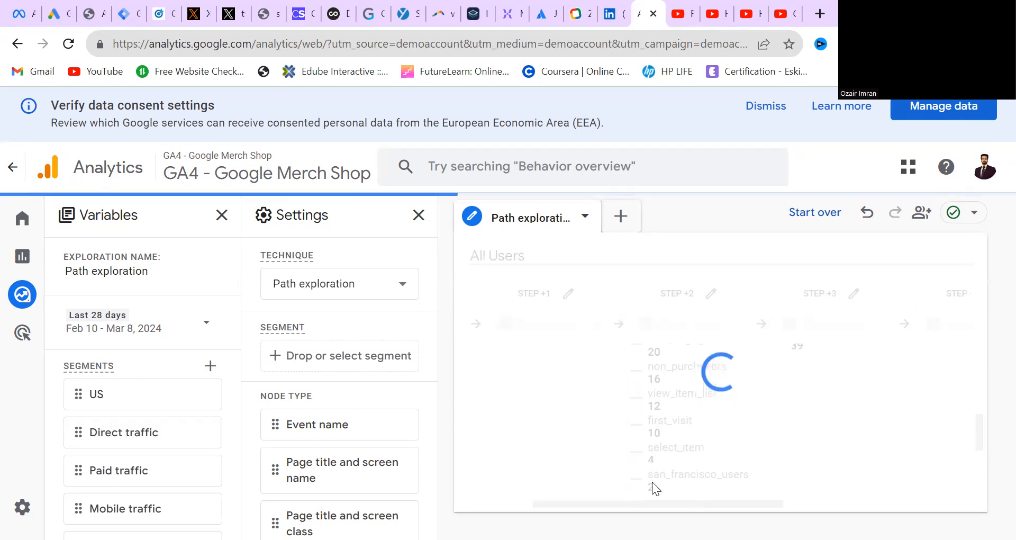
mouse_move(979, 423)
left_mouse_down()
mouse_move(979, 473)
mouse_move(975, 435)
left_mouse_up()
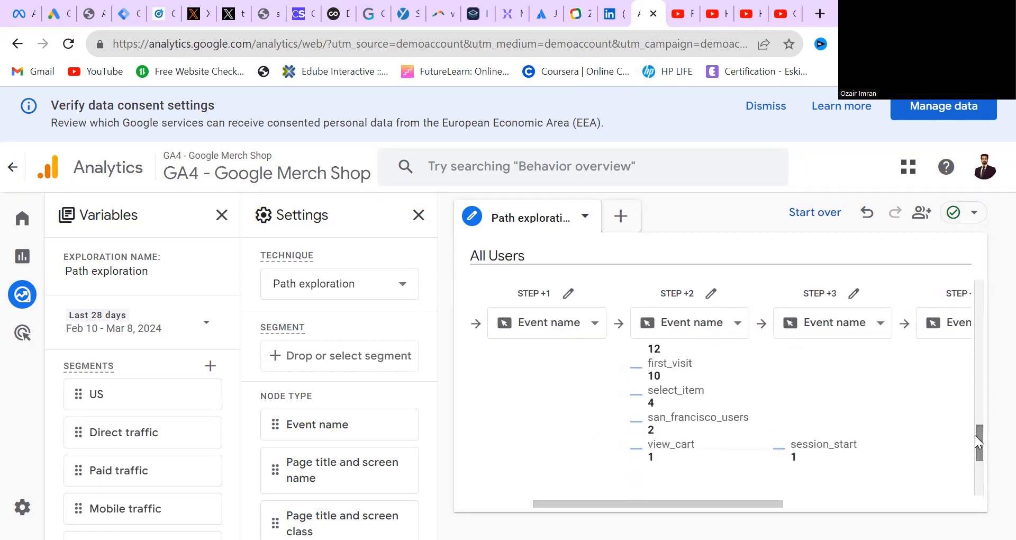